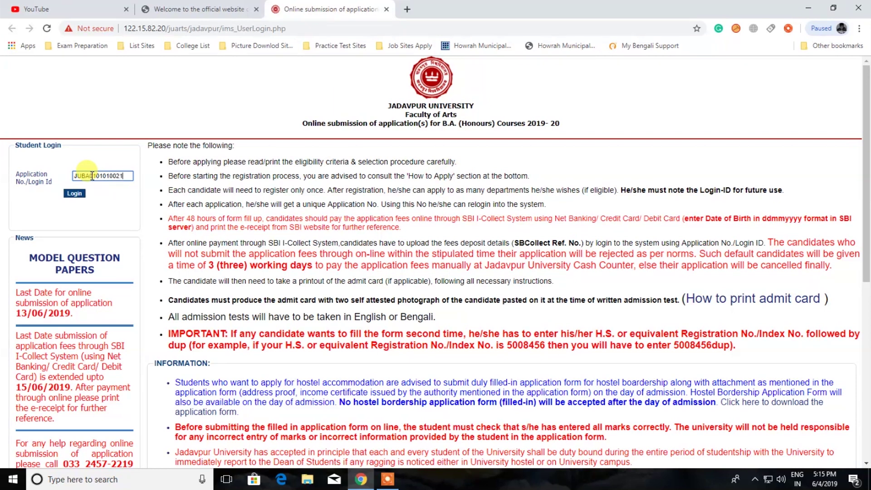
Step: Log in with the entered application number and review the completed application form
{"action": "left_click", "coordinate": [74, 193]}
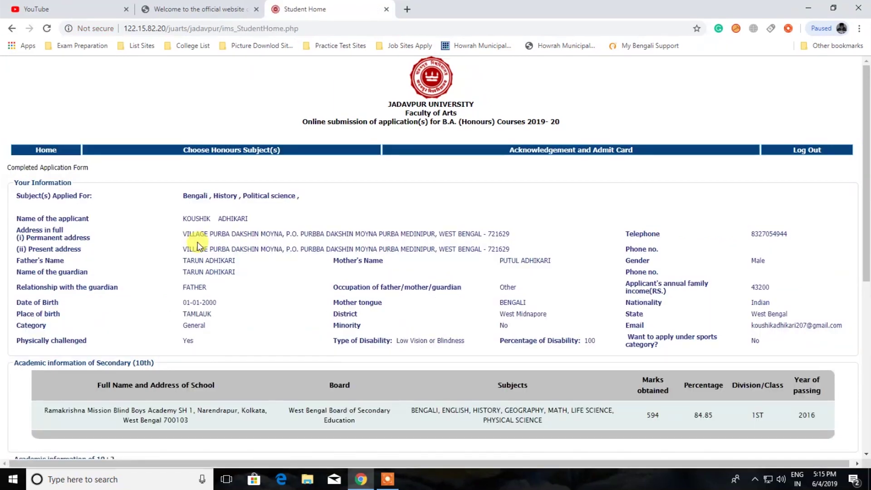
{"action": "scroll", "coordinate": [413, 210], "scroll_direction": "down", "scroll_amount": 4}
{"action": "scroll", "coordinate": [414, 211], "scroll_direction": "down", "scroll_amount": 3}
{"action": "scroll", "coordinate": [408, 204], "scroll_direction": "up", "scroll_amount": 7}
Step: View the honours subject selection and open the fee details entry for the Bengali application
{"action": "left_click", "coordinate": [262, 150]}
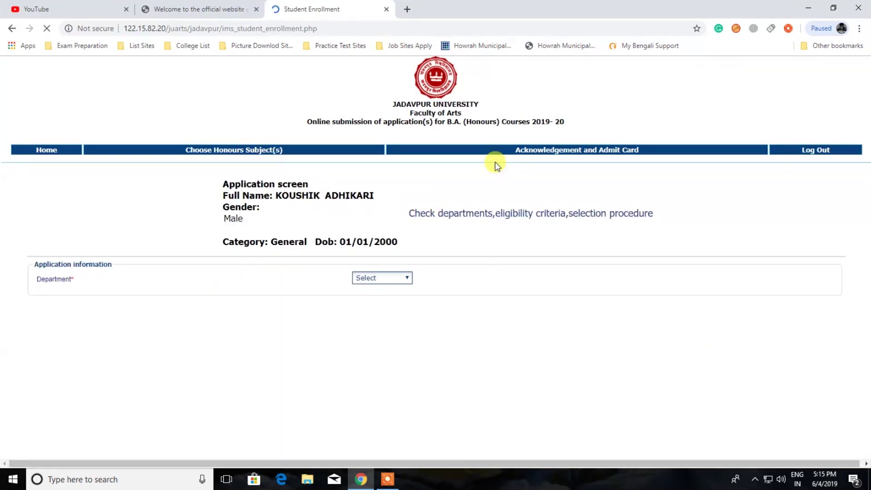
{"action": "left_click", "coordinate": [543, 151]}
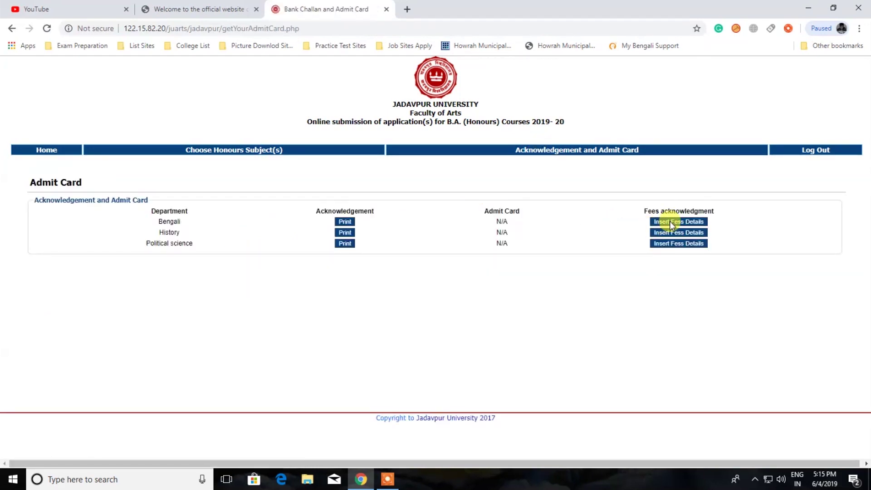
{"action": "left_click", "coordinate": [670, 222]}
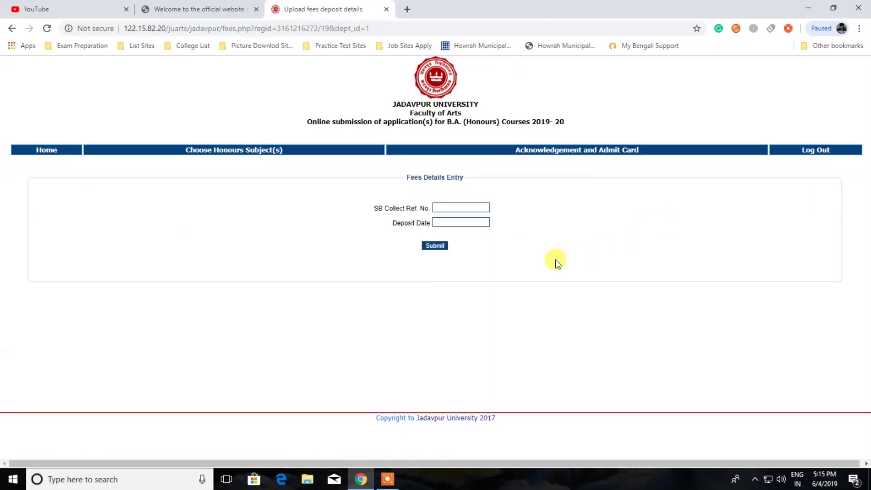
Step: From the Jadavpur University homepage, open the B.A. (Honours) Courses 2019-20 application page in a separate tab
{"action": "left_click", "coordinate": [170, 9]}
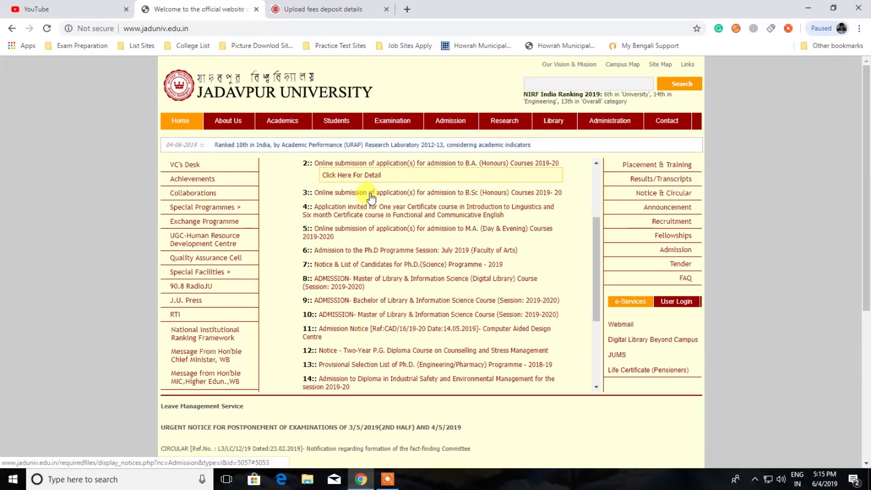
{"action": "right_click", "coordinate": [375, 179]}
{"action": "left_click", "coordinate": [391, 185]}
{"action": "left_click", "coordinate": [459, 9]}
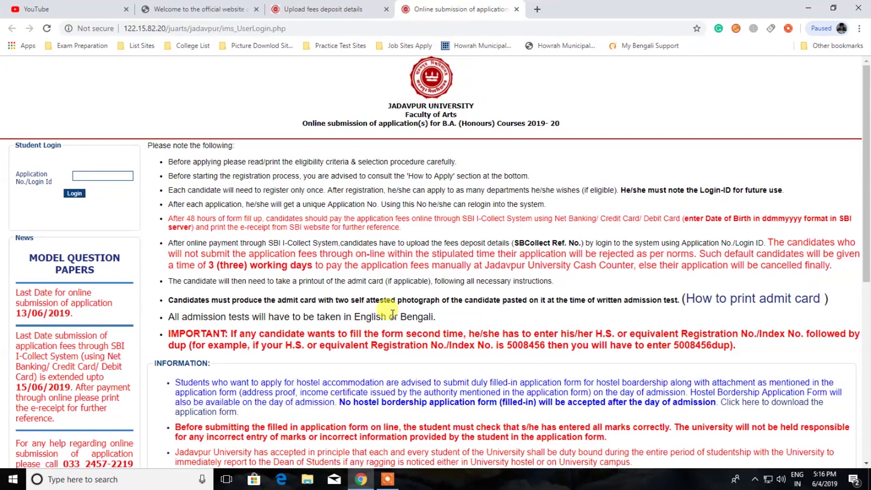
Step: Search the web for "sbi i collect", open State Bank Collect on OnlineSBI, and accept its terms and conditions
{"action": "left_click", "coordinate": [538, 9]}
{"action": "type", "text": "S"}
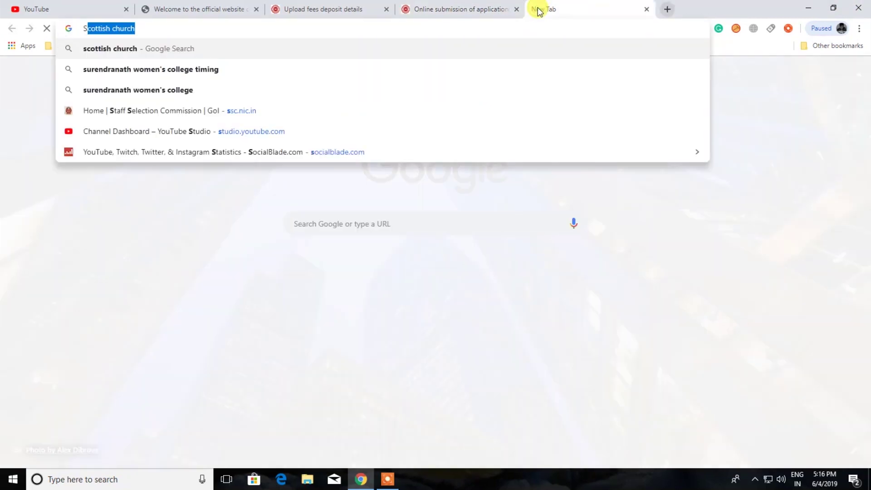
{"action": "type", "text": "BI I CO"}
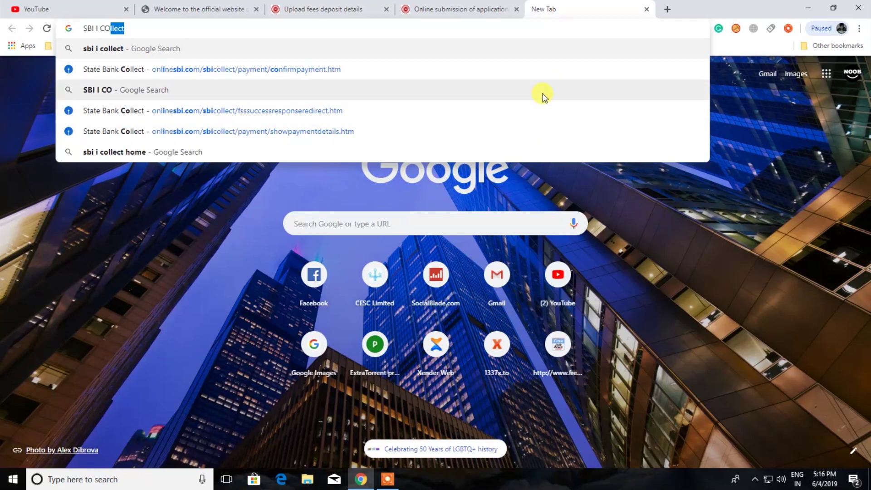
{"action": "key", "text": "Return"}
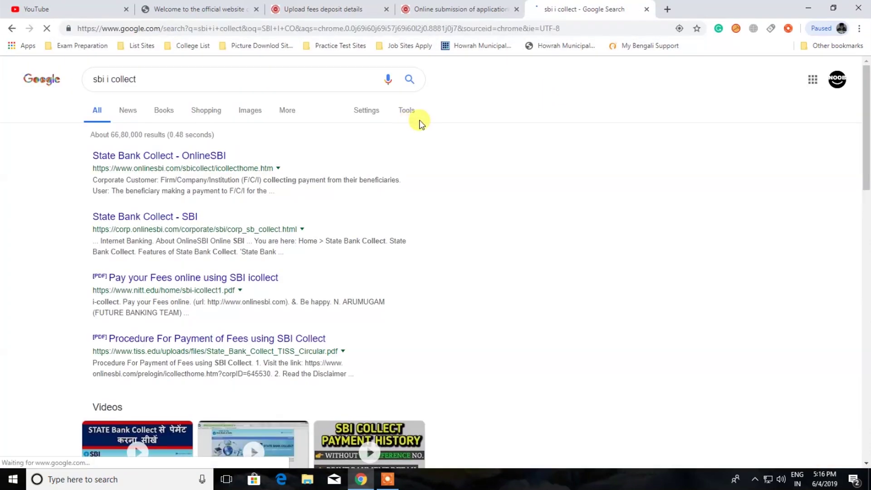
{"action": "left_click", "coordinate": [221, 159]}
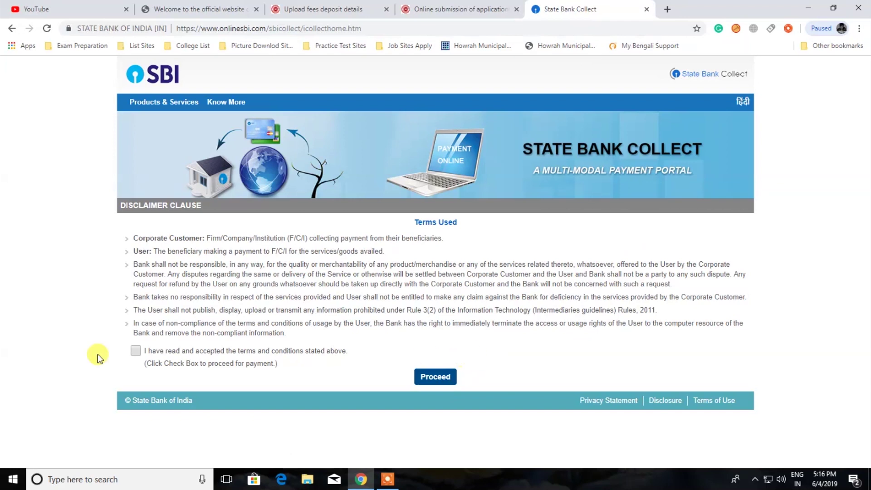
{"action": "left_click", "coordinate": [136, 351]}
{"action": "left_click", "coordinate": [435, 377]}
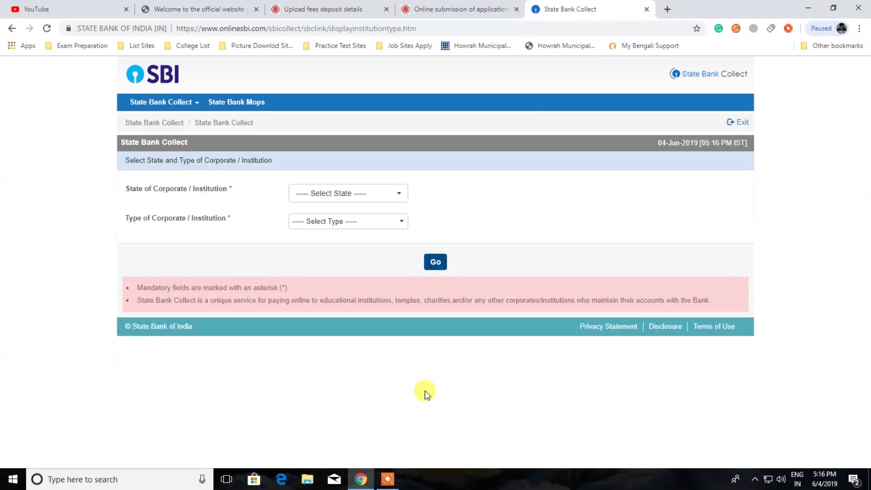
Step: Set the institution state to West Bengal and its type to Educational Institutions, and submit the selection
{"action": "left_click", "coordinate": [358, 193]}
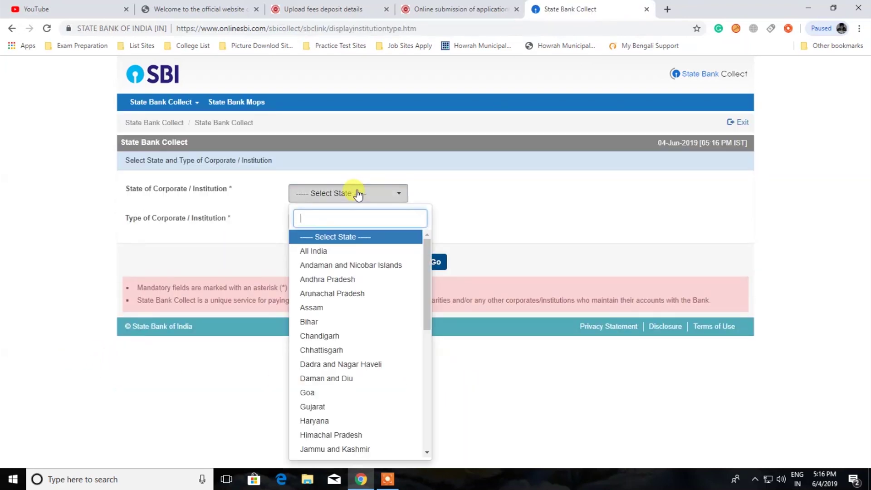
{"action": "type", "text": "JA"}
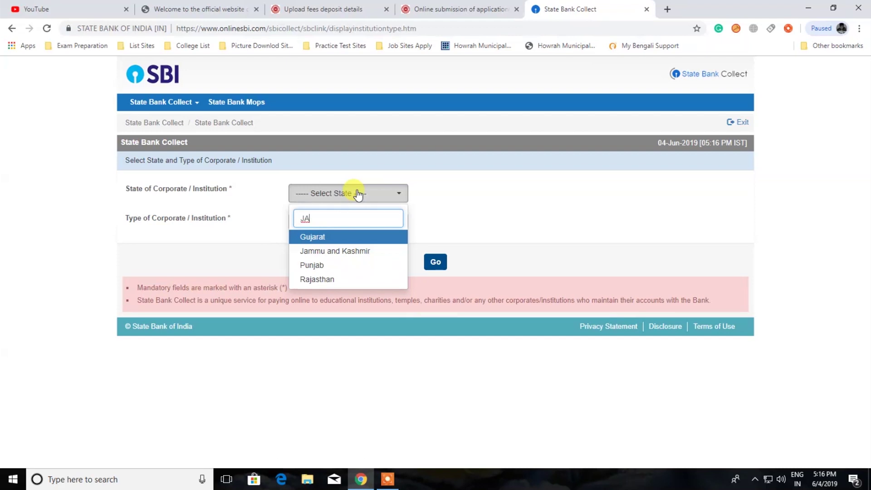
{"action": "key", "text": "BackSpace"}
{"action": "key", "text": "BackSpace"}
{"action": "type", "text": "W"}
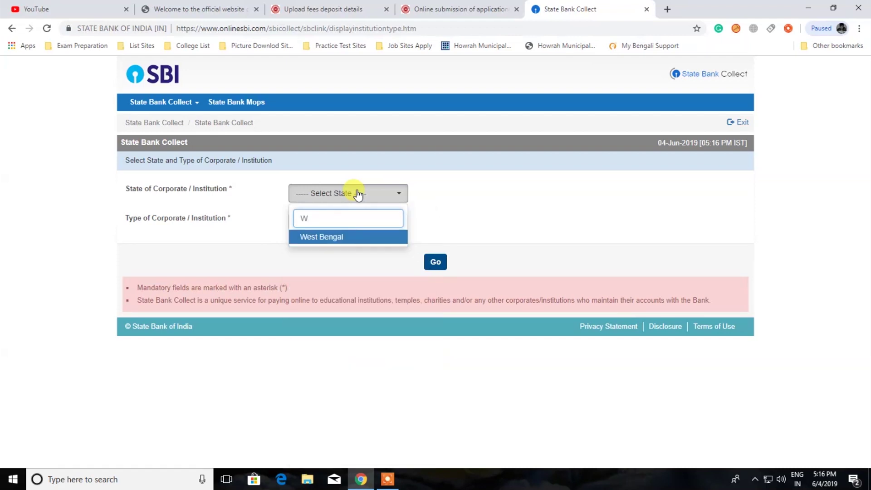
{"action": "key", "text": "Return"}
{"action": "left_click", "coordinate": [358, 220]}
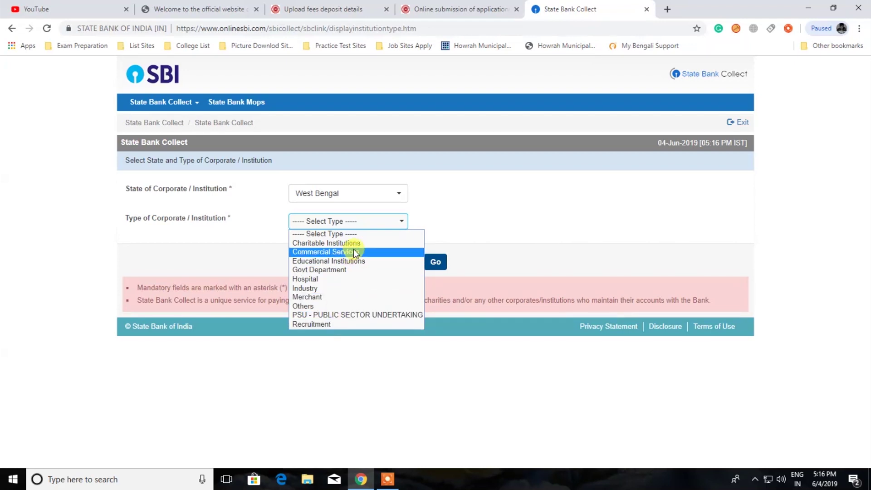
{"action": "left_click", "coordinate": [364, 261]}
{"action": "left_click", "coordinate": [426, 264]}
Step: Choose JADAVPUR UNIVERSITY ADMISSION A/C as the educational institution and submit it
{"action": "left_click", "coordinate": [393, 188]}
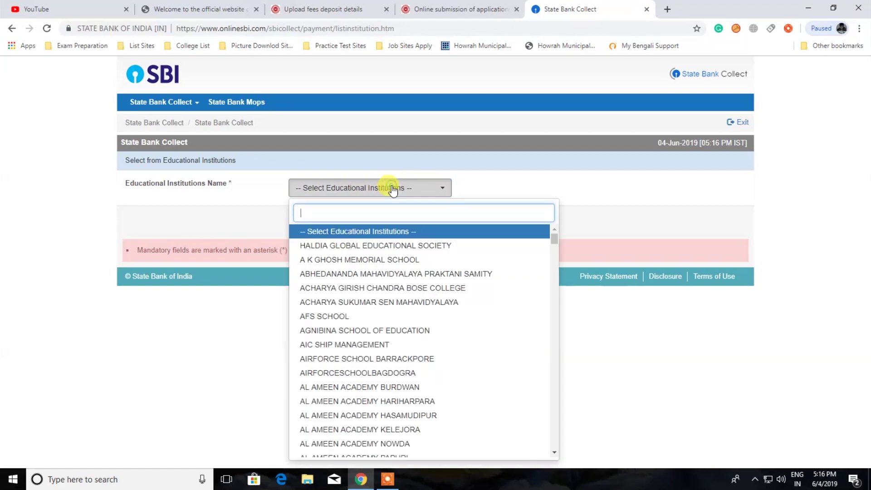
{"action": "type", "text": "JA"}
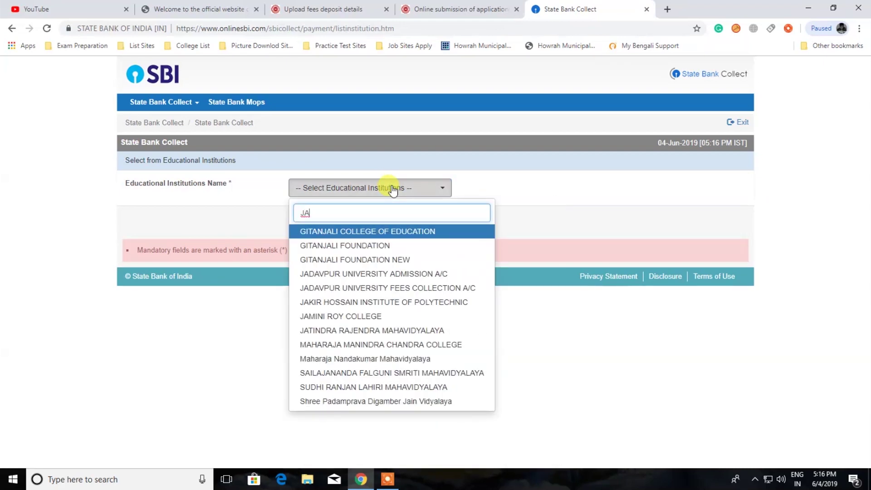
{"action": "type", "text": "D"}
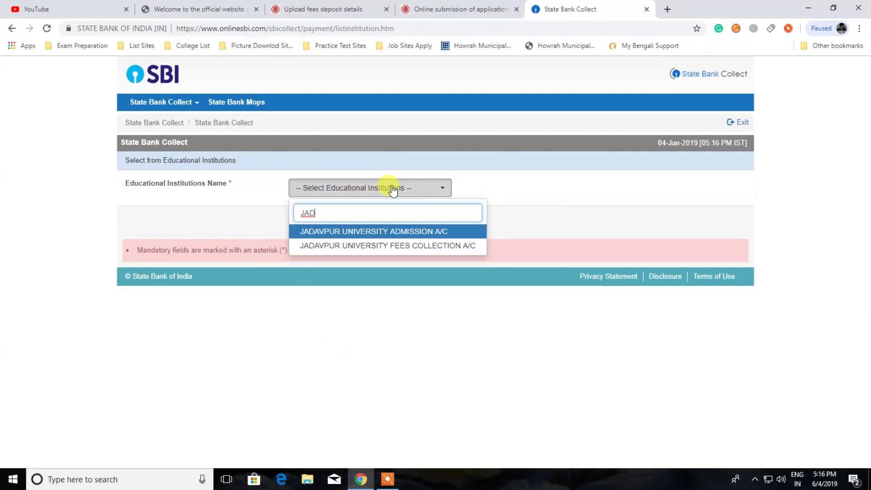
{"action": "left_click", "coordinate": [412, 232]}
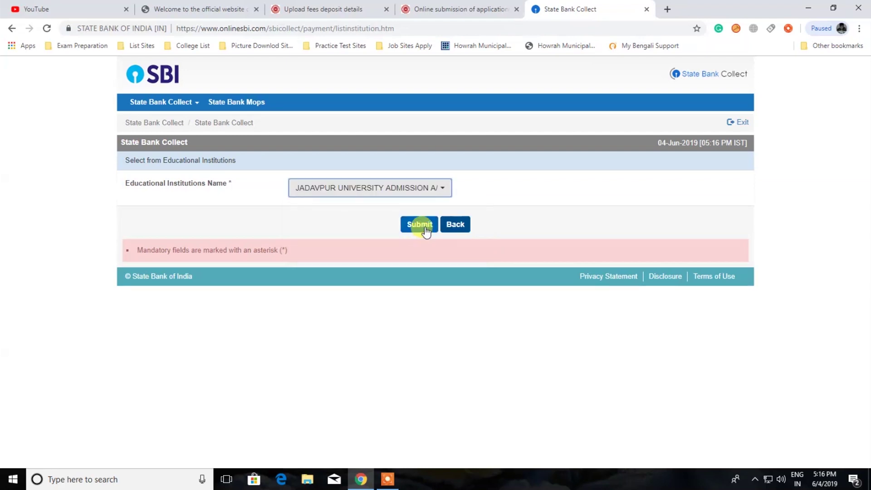
{"action": "left_click", "coordinate": [422, 226]}
Step: Open the Bengali application's acknowledgement in the student portal and copy its application number
{"action": "left_click", "coordinate": [429, 9]}
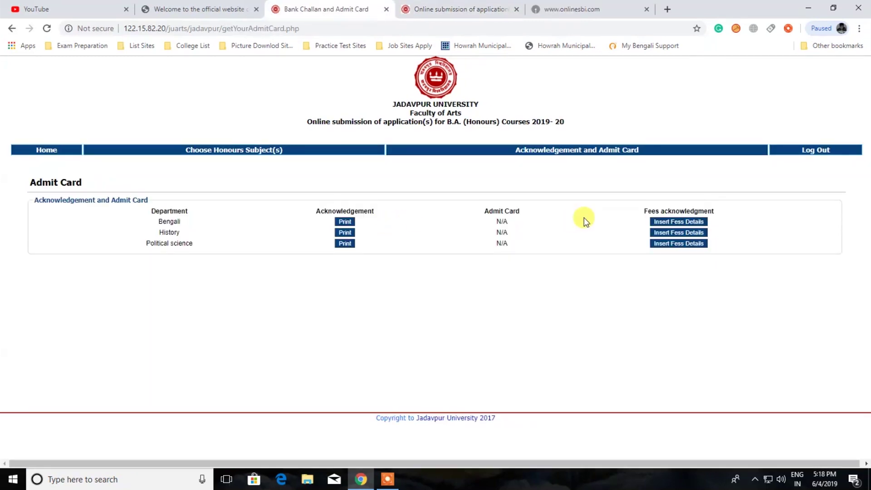
{"action": "left_click", "coordinate": [346, 223]}
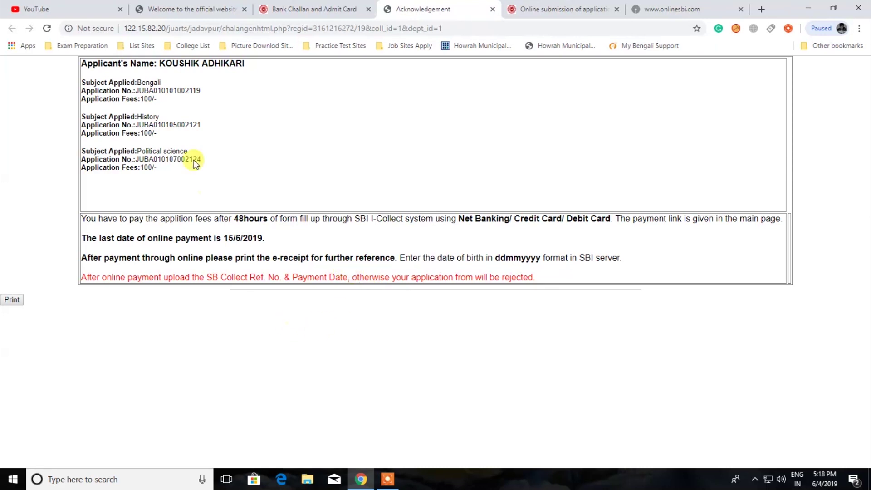
{"action": "left_click_drag", "start_coordinate": [136, 91], "coordinate": [206, 92]}
{"action": "key", "text": "ctrl+c"}
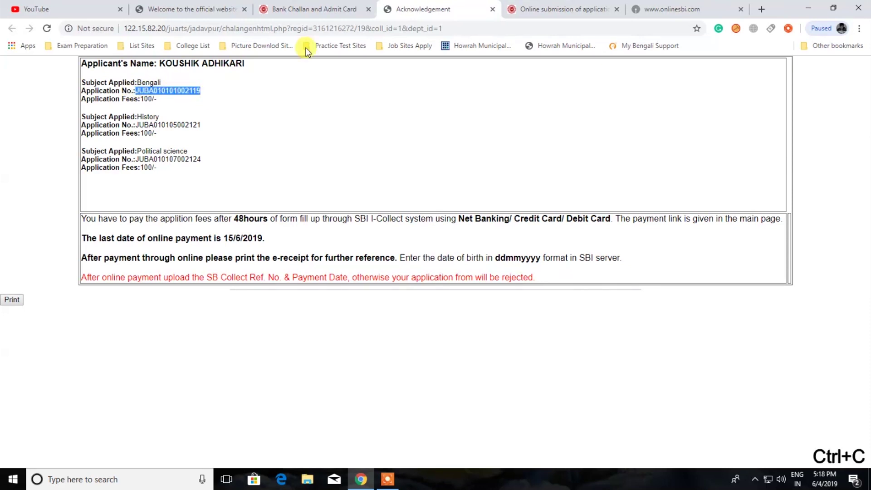
Step: Return to the State Bank Collect disclaimer page and proceed with the terms accepted
{"action": "left_click", "coordinate": [563, 9]}
{"action": "left_click", "coordinate": [636, 10]}
{"action": "right_click", "coordinate": [14, 28]}
{"action": "left_click", "coordinate": [35, 70]}
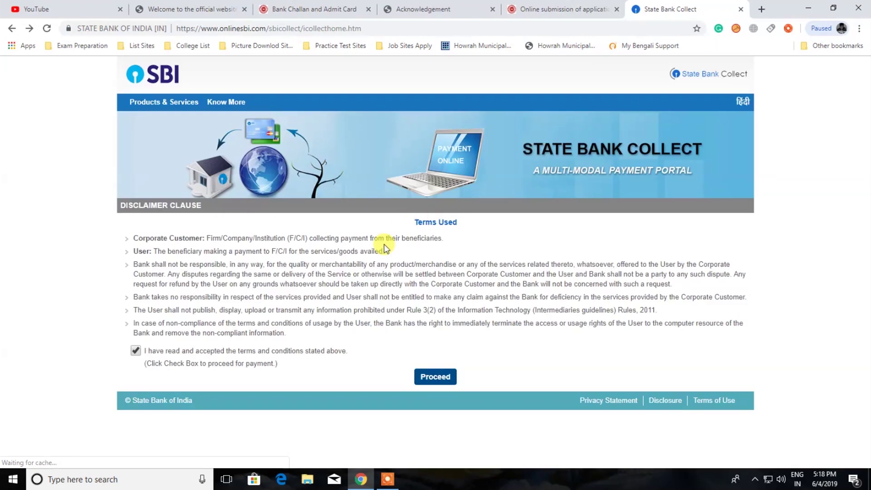
{"action": "left_click", "coordinate": [437, 375]}
Step: Select West Bengal as the state and Educational Institutions as the type, and continue to the institution list
{"action": "left_click", "coordinate": [346, 192]}
{"action": "type", "text": "we"}
{"action": "key", "text": "Return"}
{"action": "left_click", "coordinate": [350, 221]}
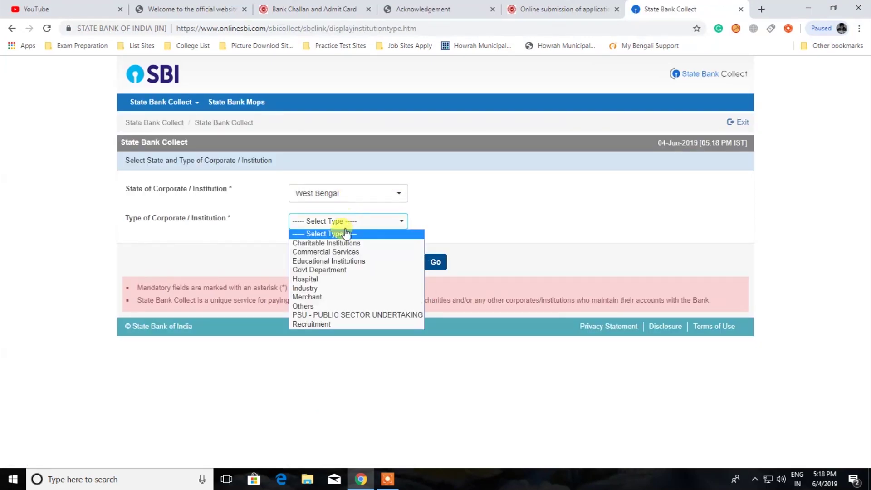
{"action": "left_click", "coordinate": [343, 260]}
{"action": "left_click", "coordinate": [436, 261]}
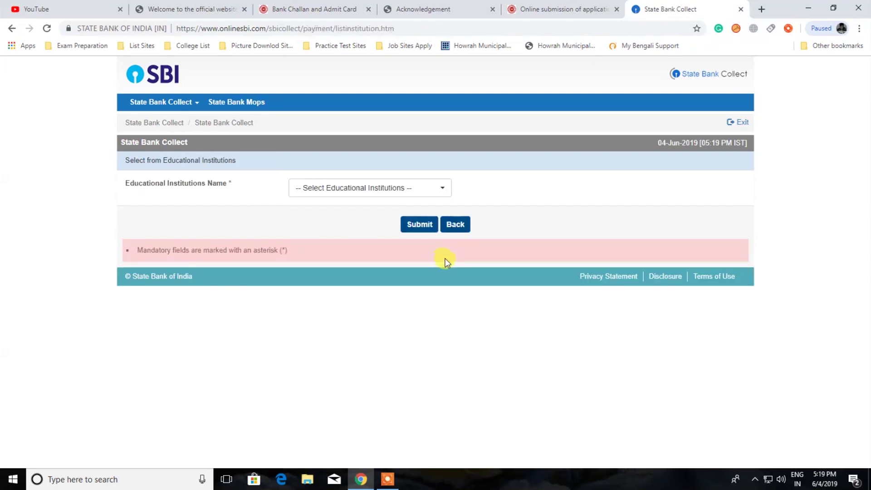
Step: Select JADAVPUR UNIVERSITY ADMISSION A/C from the educational institutions and submit the choice
{"action": "left_click", "coordinate": [360, 190]}
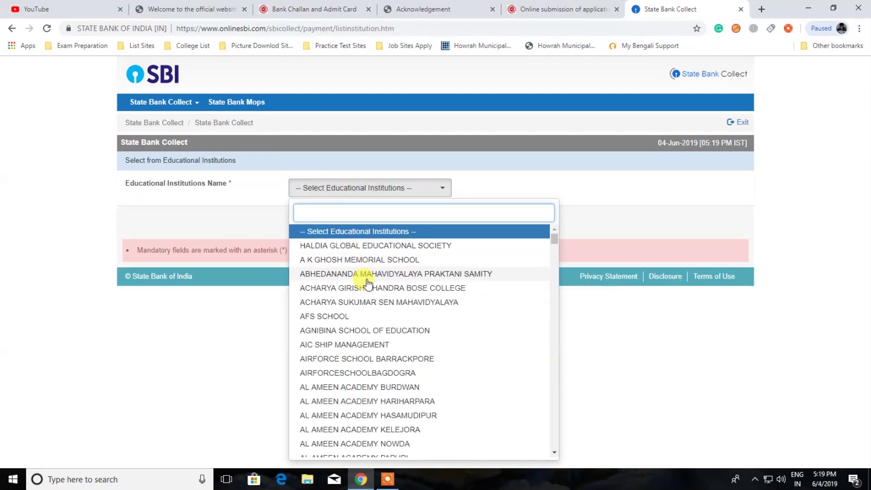
{"action": "type", "text": "jada"}
{"action": "left_click", "coordinate": [391, 247]}
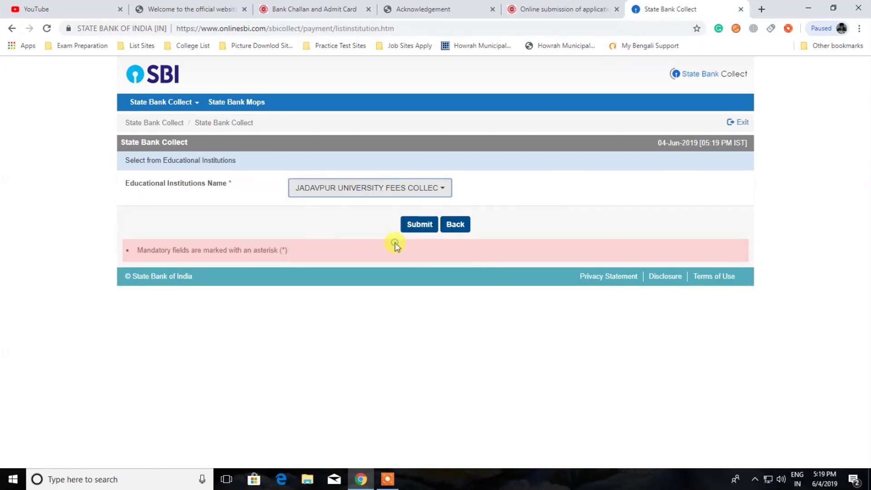
{"action": "left_click", "coordinate": [396, 193]}
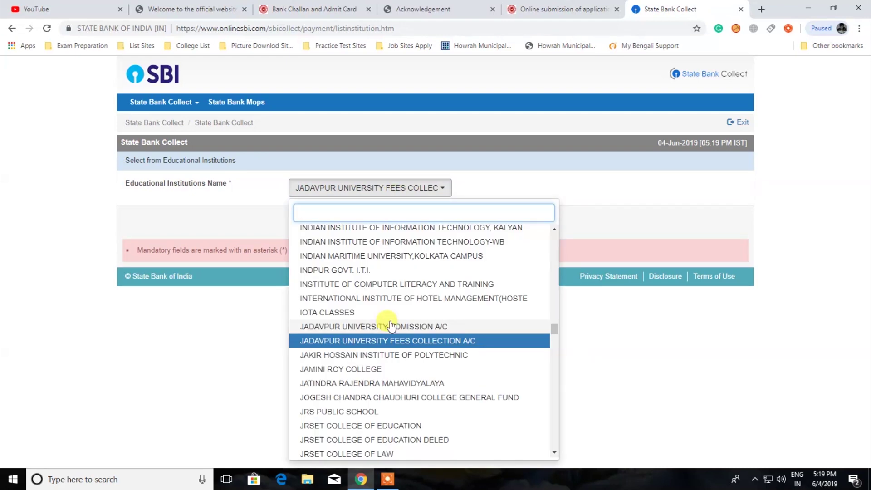
{"action": "type", "text": "jad"}
{"action": "key", "text": "Return"}
{"action": "left_click", "coordinate": [420, 224]}
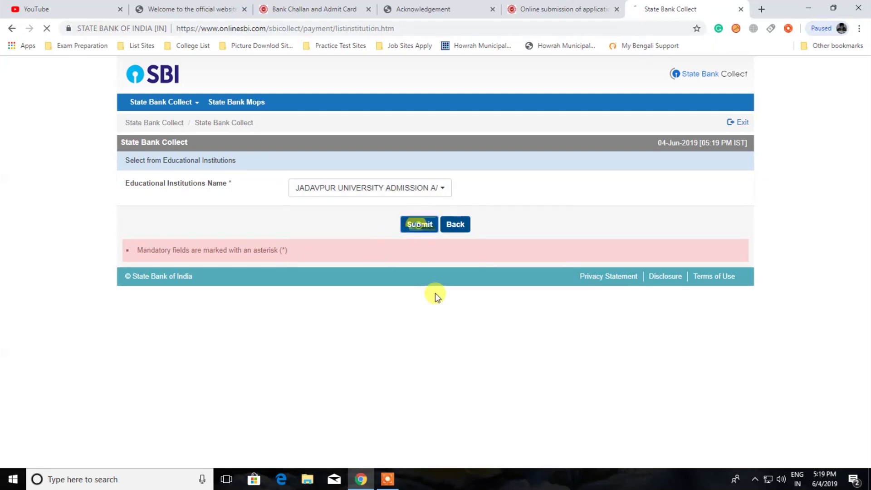
Step: Choose the payment category "Online application Fees for admission" and submit the copied application number with the applicant's date of birth
{"action": "left_click", "coordinate": [373, 261]}
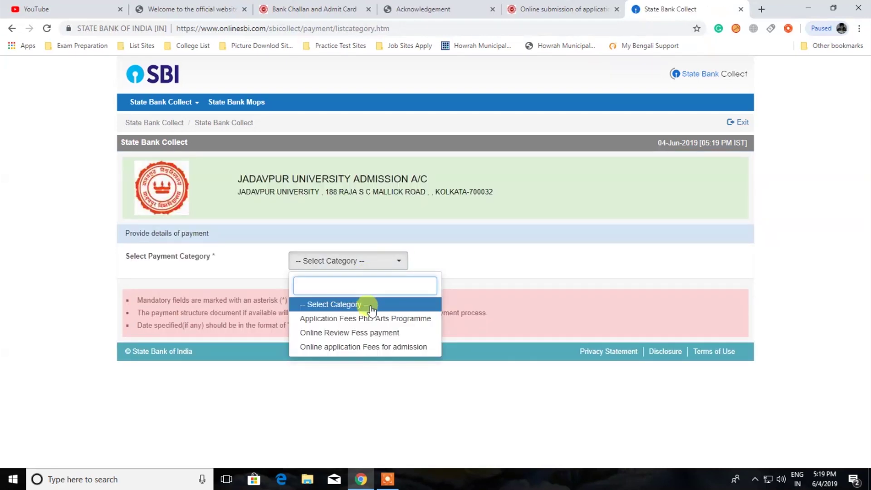
{"action": "left_click", "coordinate": [373, 348]}
{"action": "left_click", "coordinate": [335, 317]}
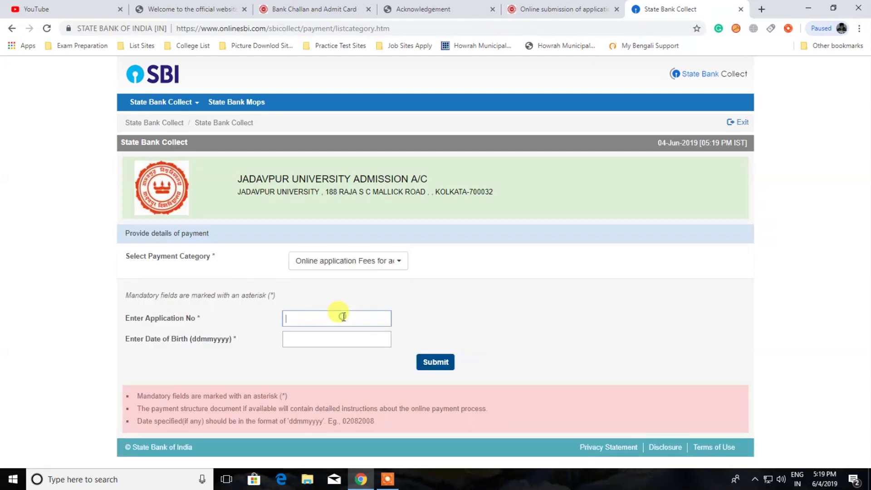
{"action": "key", "text": "ctrl+v"}
{"action": "left_click", "coordinate": [333, 340]}
{"action": "type", "text": "01012000"}
{"action": "left_click", "coordinate": [429, 362]}
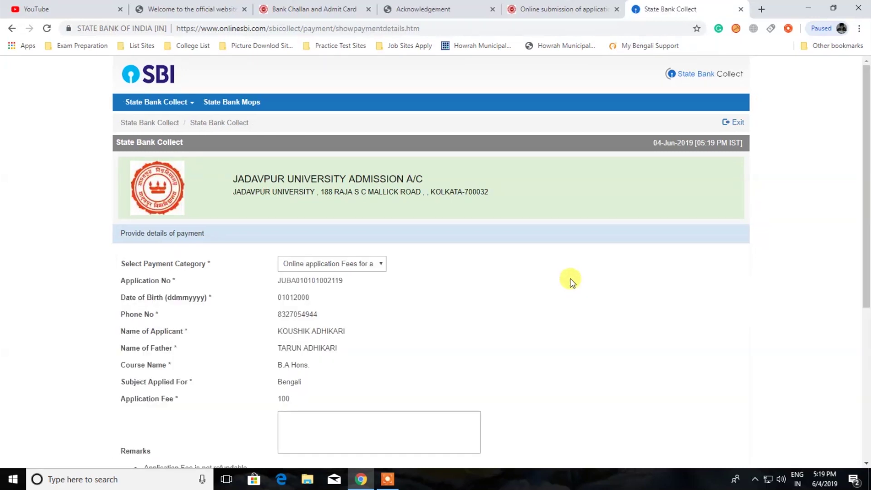
Step: Copy the applicant's name from the payment details into the Name field for the e-receipt
{"action": "scroll", "coordinate": [571, 281], "scroll_direction": "down", "scroll_amount": 3}
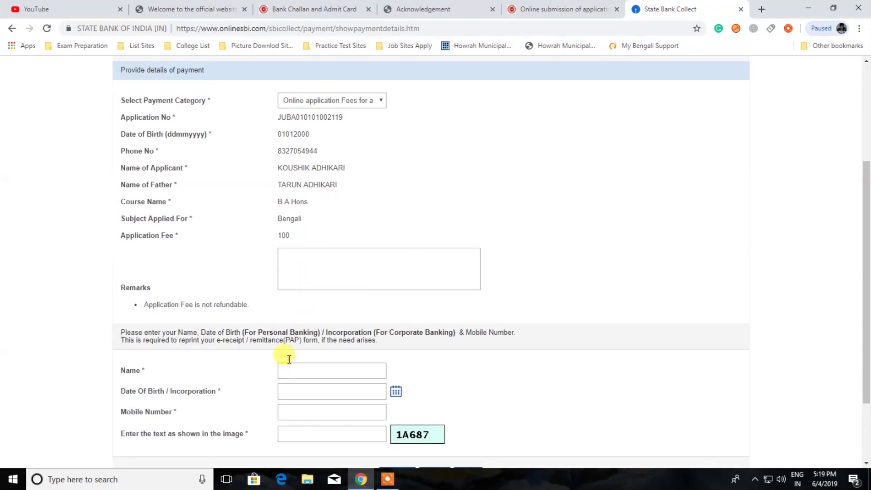
{"action": "left_click_drag", "start_coordinate": [279, 168], "coordinate": [367, 173]}
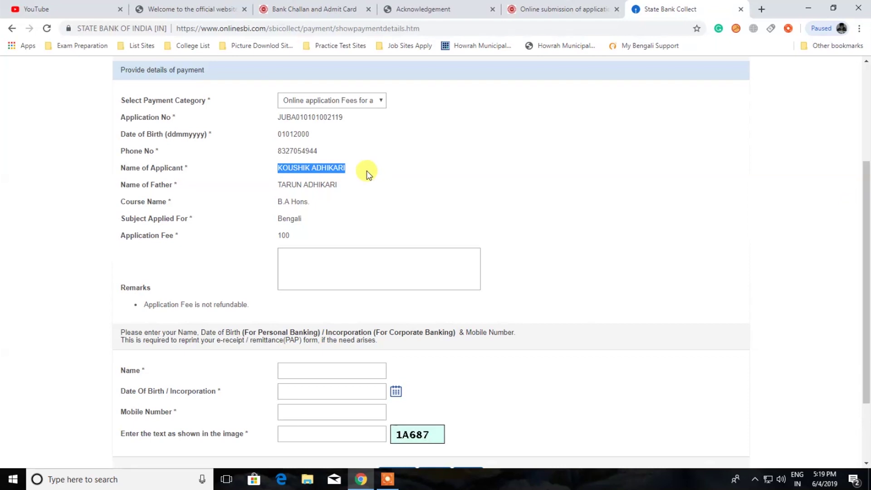
{"action": "key", "text": "ctrl+c"}
{"action": "left_click", "coordinate": [310, 370]}
{"action": "key", "text": "ctrl+v"}
Step: Pick the applicant's date of birth in the calendar for the Date Of Birth / Incorporation field
{"action": "left_click", "coordinate": [396, 390]}
{"action": "left_click", "coordinate": [353, 408]}
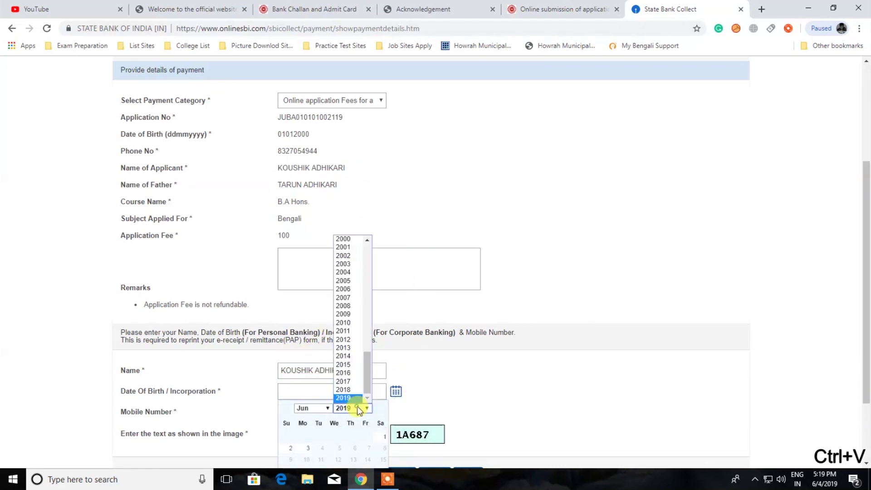
{"action": "left_click", "coordinate": [361, 239]}
{"action": "left_click", "coordinate": [317, 408]}
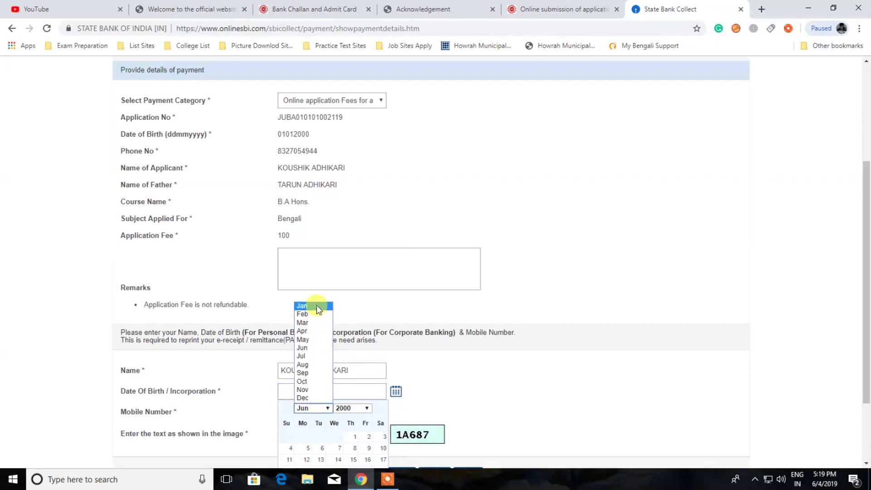
{"action": "left_click", "coordinate": [317, 307]}
{"action": "left_click", "coordinate": [383, 437]}
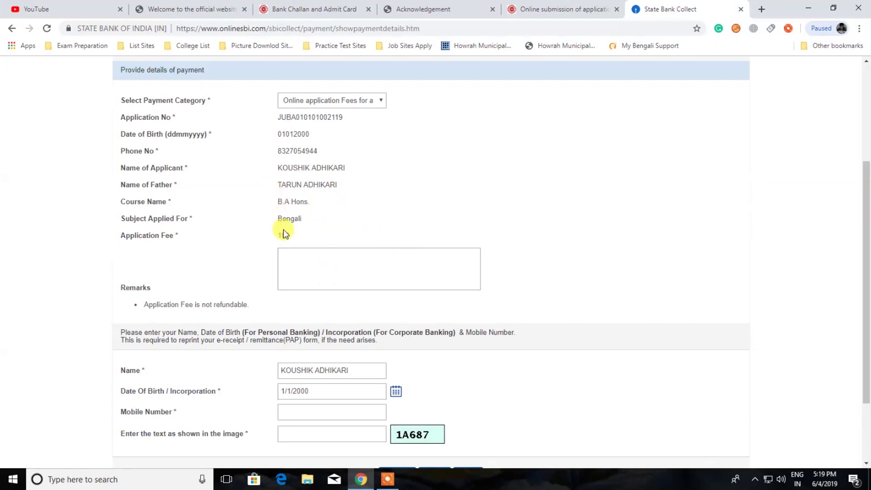
Step: Copy the applicant's phone number from the payment details into the Mobile Number field
{"action": "left_click_drag", "start_coordinate": [277, 152], "coordinate": [336, 156]}
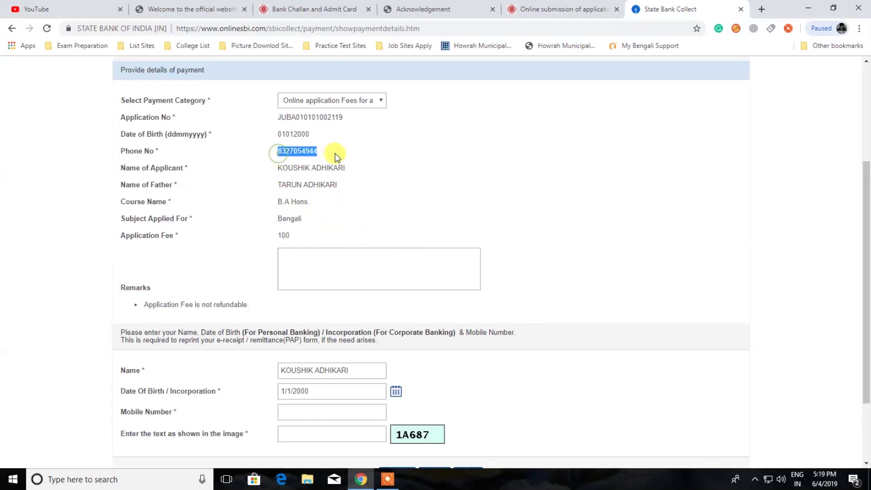
{"action": "key", "text": "ctrl+c"}
{"action": "left_click", "coordinate": [289, 412]}
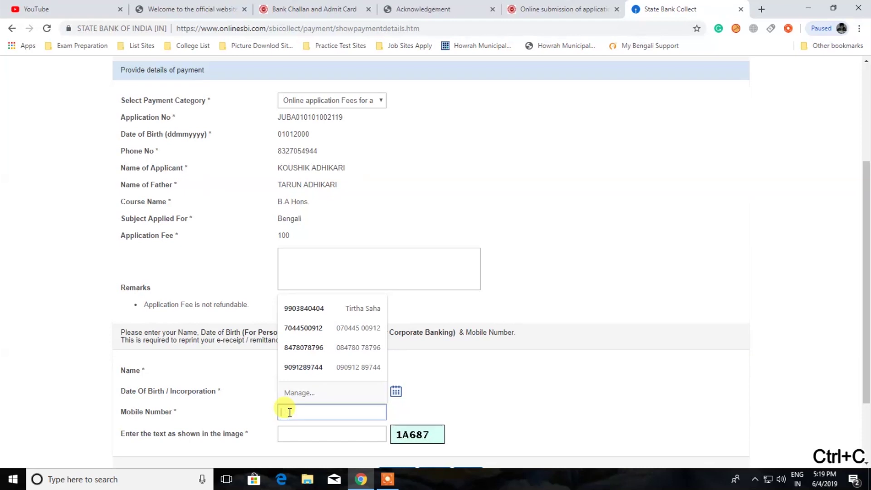
{"action": "key", "text": "ctrl+v"}
Step: Submit the payment details with the verification text shown in the image and confirm the transaction to Jadavpur University Admission A/C
{"action": "left_click", "coordinate": [301, 429]}
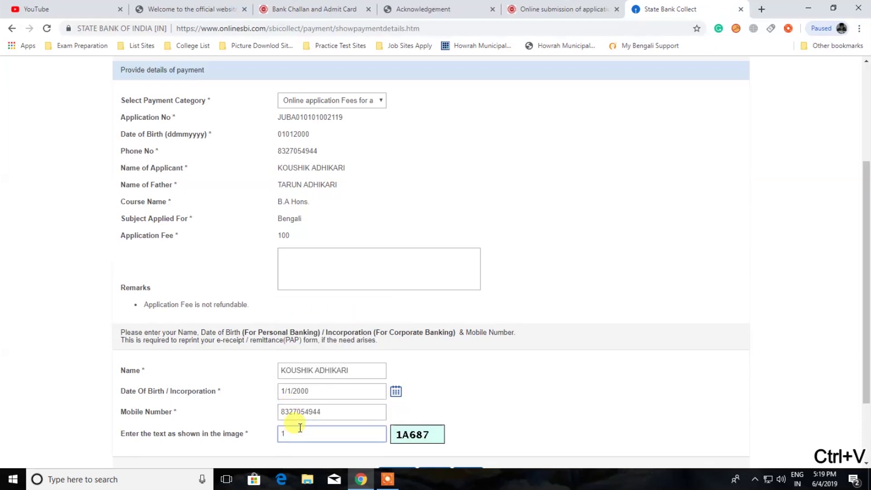
{"action": "type", "text": "1A687"}
{"action": "scroll", "coordinate": [449, 365], "scroll_direction": "down", "scroll_amount": 2}
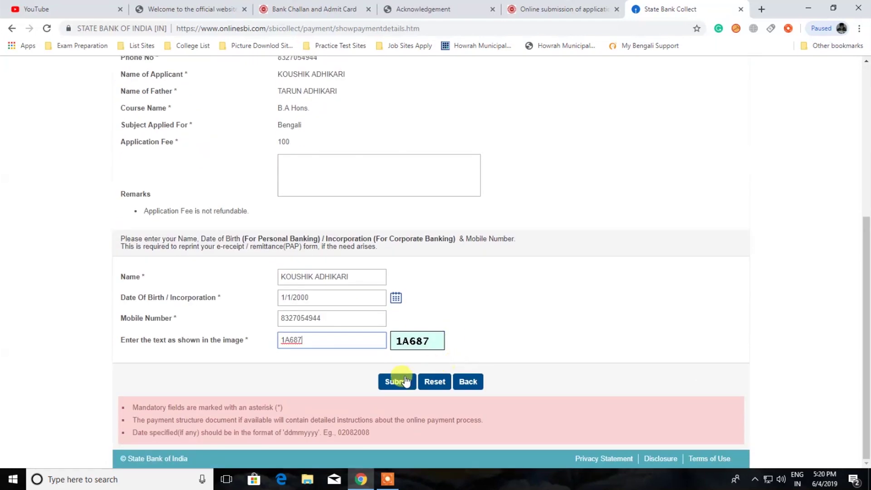
{"action": "left_click", "coordinate": [390, 384]}
{"action": "left_click", "coordinate": [392, 385]}
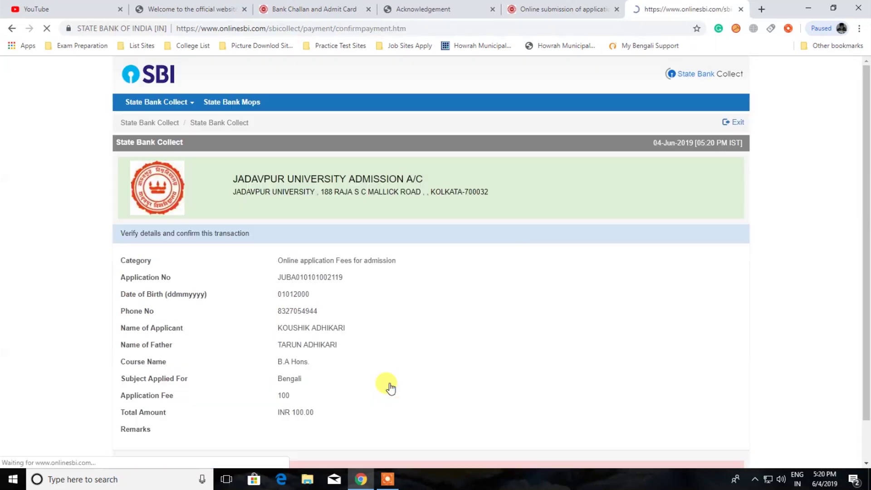
{"action": "scroll", "coordinate": [390, 386], "scroll_direction": "down", "scroll_amount": 2}
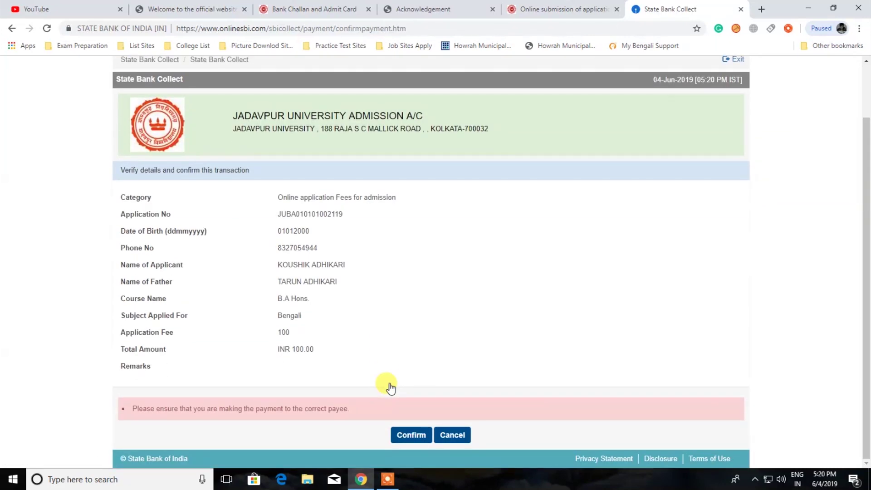
{"action": "left_click", "coordinate": [406, 435]}
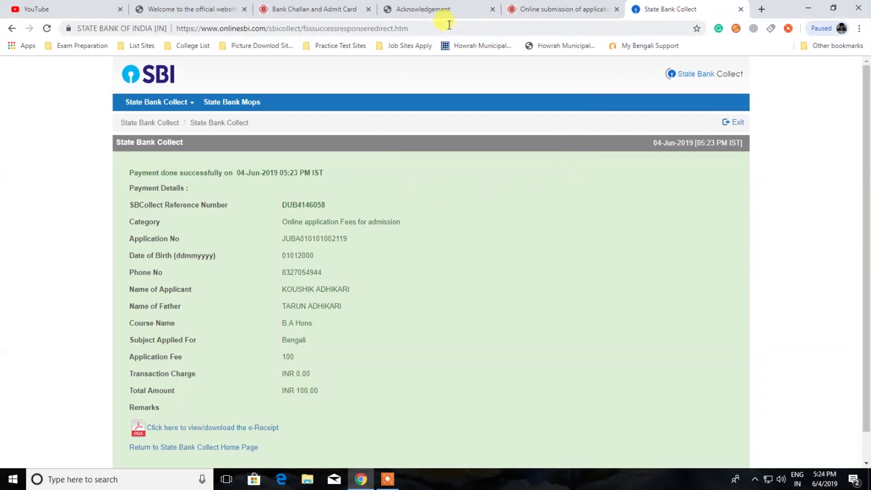
Step: Open the university's fees details entry form and fill SB Collect Ref. No. with the reference number copied from the State Bank Collect payment page
{"action": "left_click", "coordinate": [327, 9]}
{"action": "left_click", "coordinate": [686, 233]}
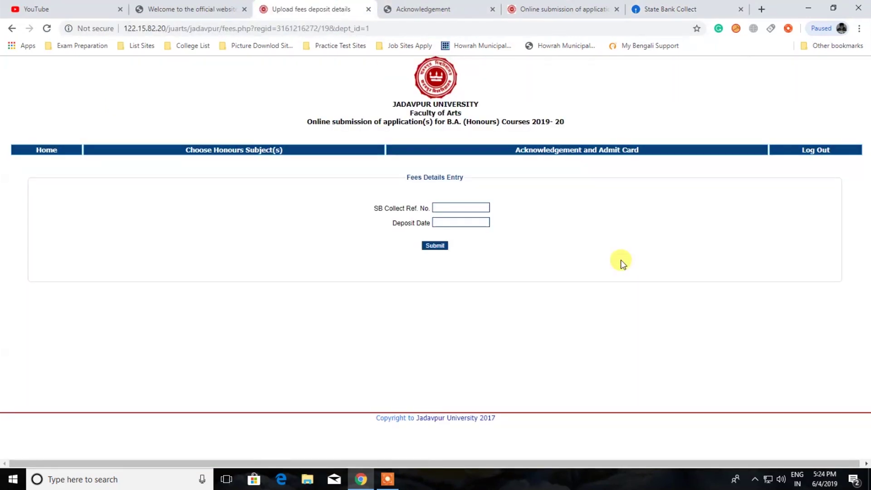
{"action": "left_click", "coordinate": [675, 9]}
{"action": "left_click_drag", "start_coordinate": [281, 205], "coordinate": [336, 210]}
{"action": "key", "text": "ctrl+c"}
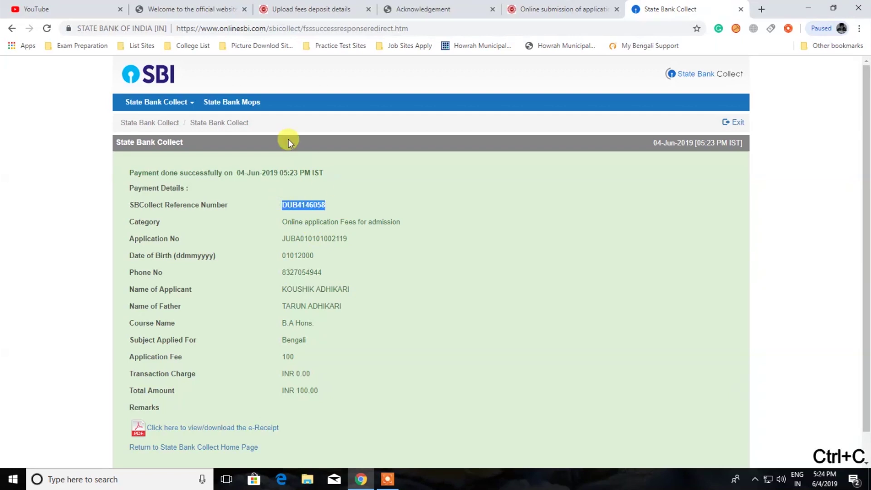
{"action": "left_click", "coordinate": [311, 9]}
{"action": "left_click", "coordinate": [451, 209]}
{"action": "key", "text": "ctrl+v"}
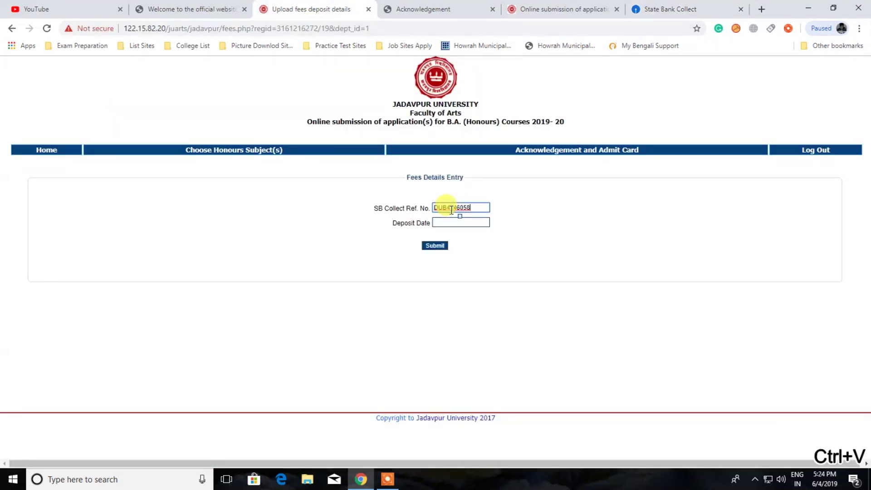
Step: Enter 04/06/2019 as the deposit date, submit the fees details and acknowledge the submission
{"action": "left_click", "coordinate": [655, 6]}
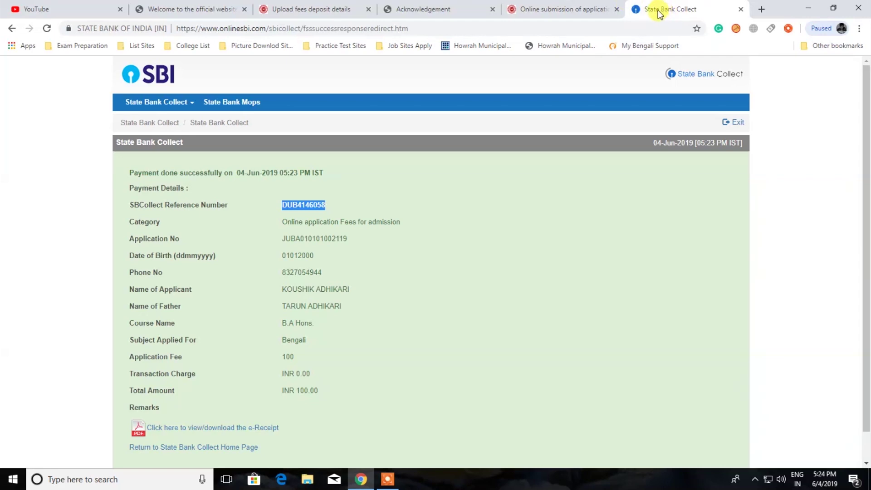
{"action": "left_click", "coordinate": [336, 5]}
{"action": "left_click", "coordinate": [443, 222]}
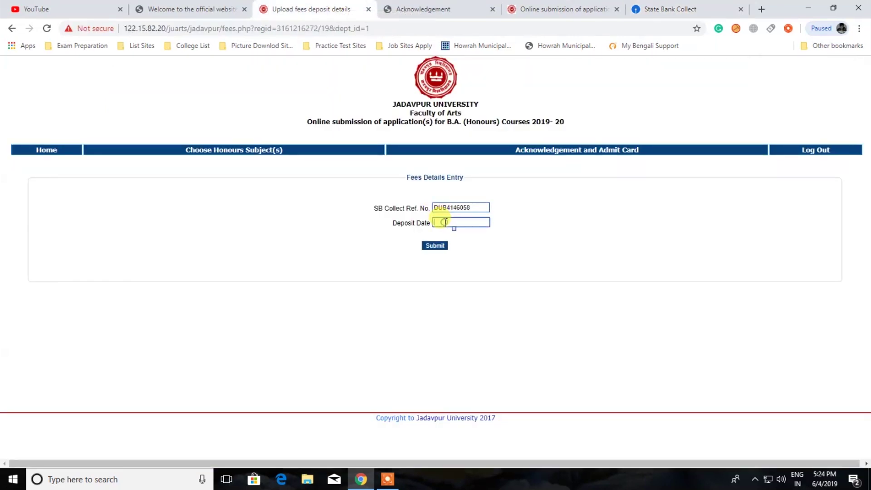
{"action": "type", "text": "04/06/2019"}
{"action": "left_click", "coordinate": [435, 245]}
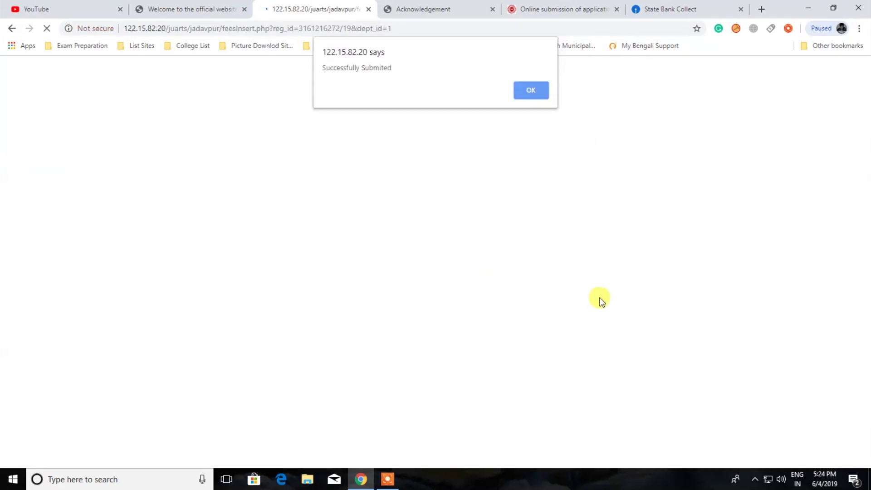
{"action": "left_click", "coordinate": [530, 87]}
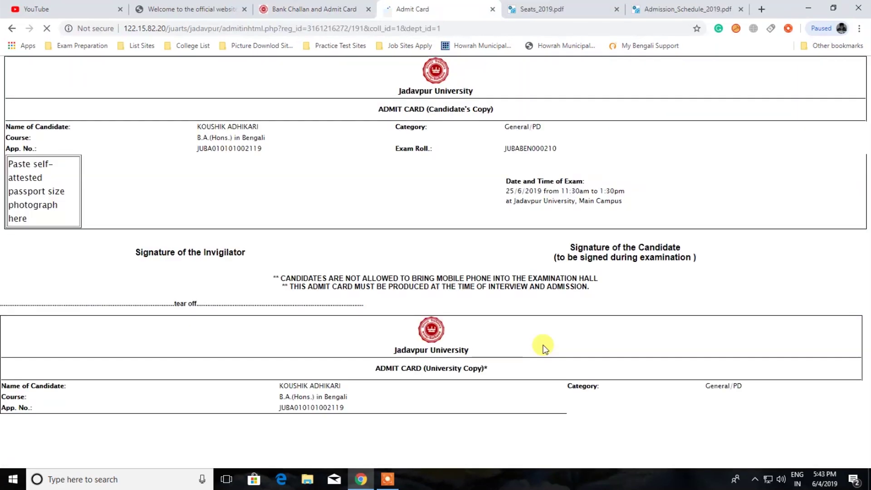
Step: Review the candidate's and university copies of the Bengali admit card and open its print preview
{"action": "scroll", "coordinate": [545, 348], "scroll_direction": "down", "scroll_amount": 2}
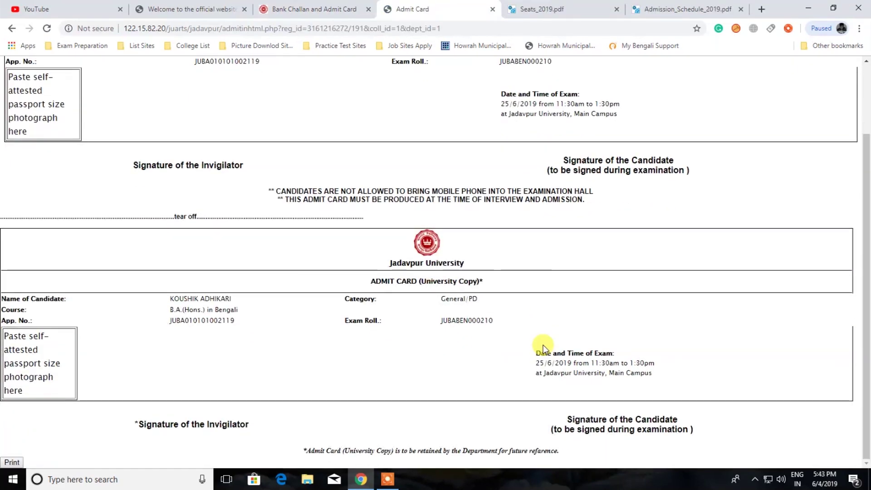
{"action": "scroll", "coordinate": [545, 348], "scroll_direction": "up", "scroll_amount": 2}
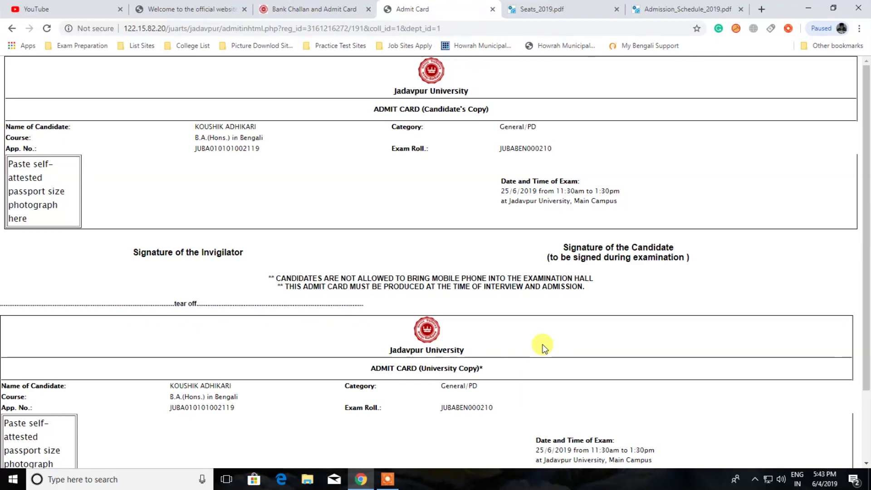
{"action": "key", "text": "ctrl+p"}
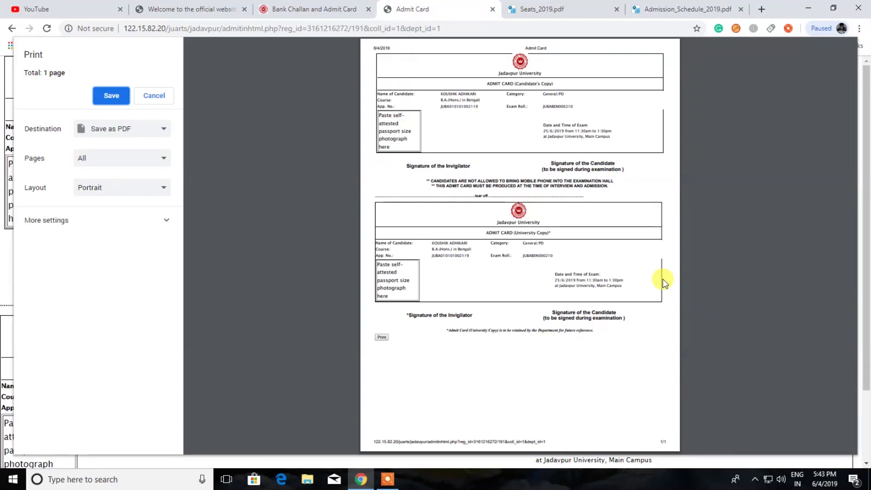
{"action": "left_click", "coordinate": [155, 95]}
{"action": "scroll", "coordinate": [297, 367], "scroll_direction": "down", "scroll_amount": 2}
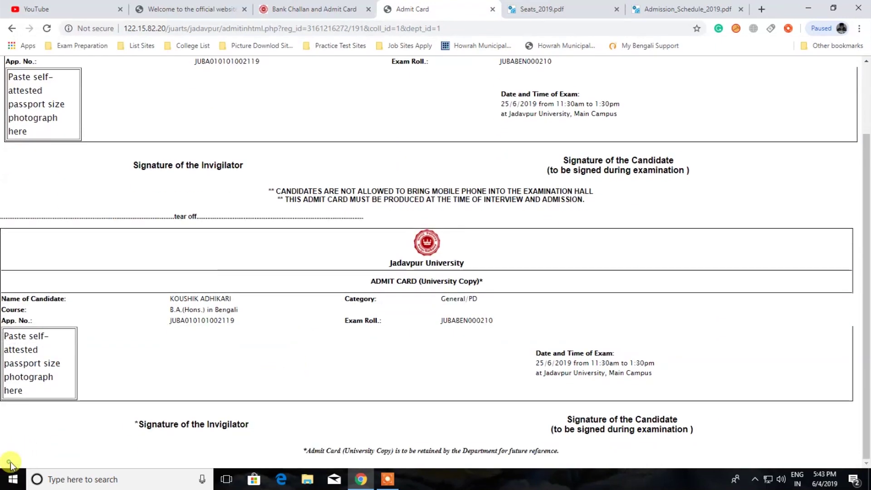
{"action": "key", "text": "ctrl+p"}
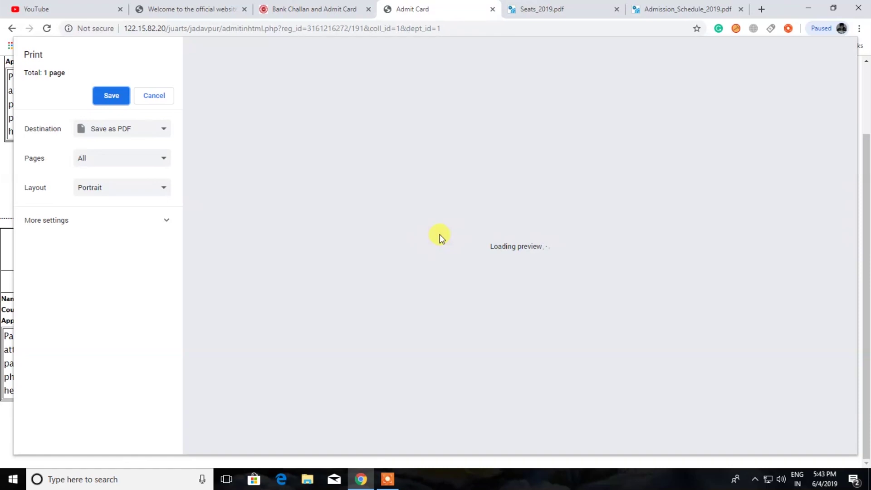